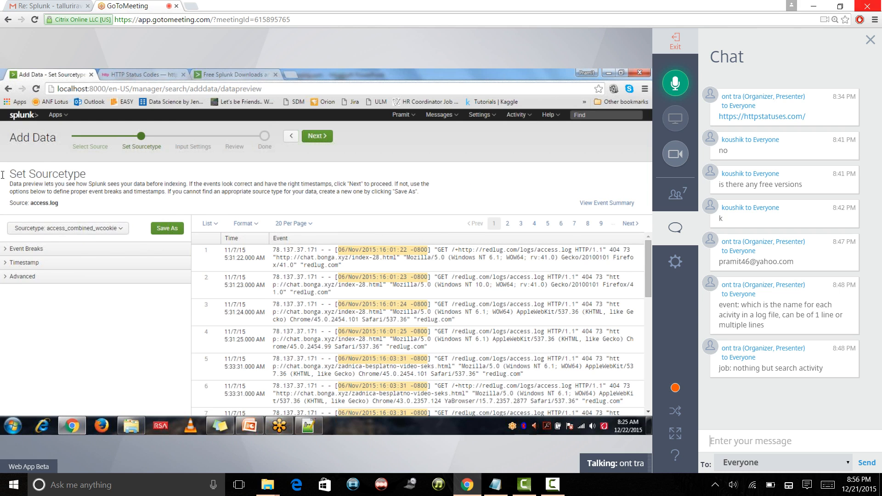
- Browse the sourcetype categories offered for access.log, including Application and Network & Security
drag(86, 173, 2, 173)
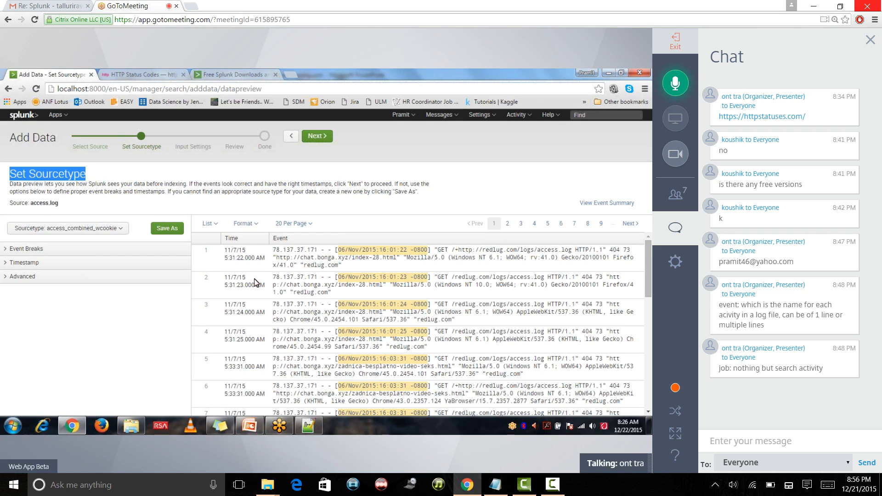
click(86, 234)
mouse_move(48, 279)
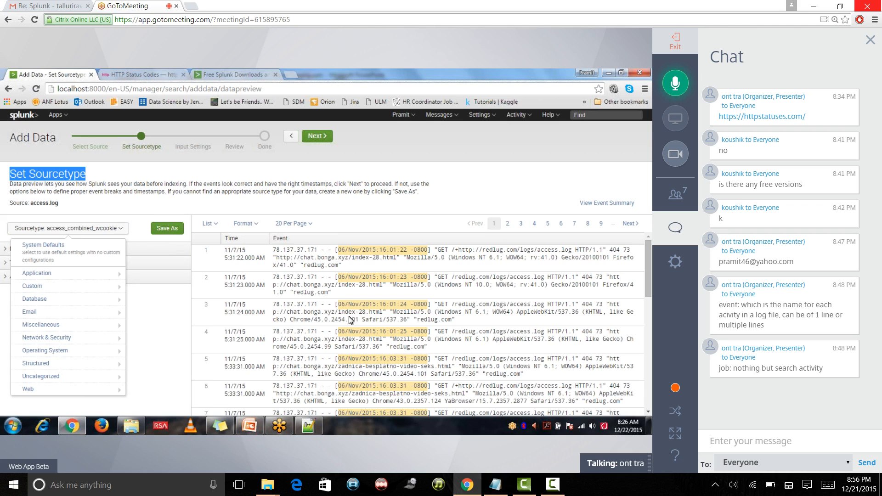
mouse_move(83, 275)
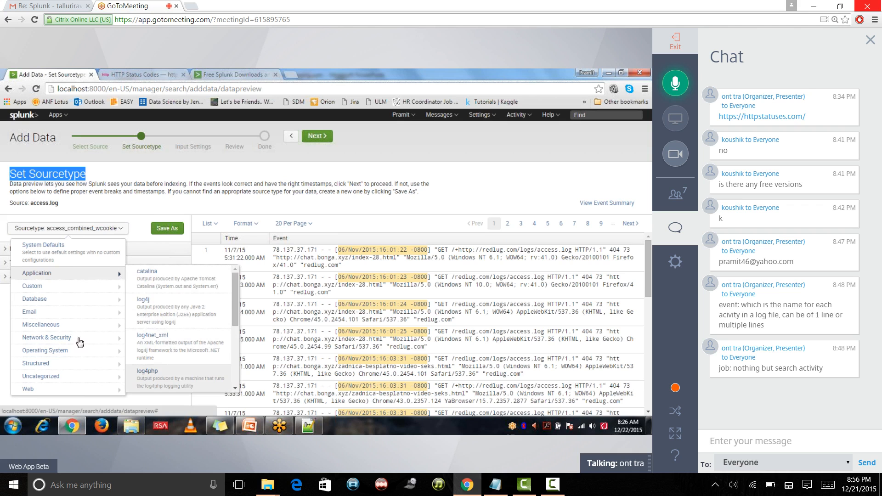
mouse_move(69, 326)
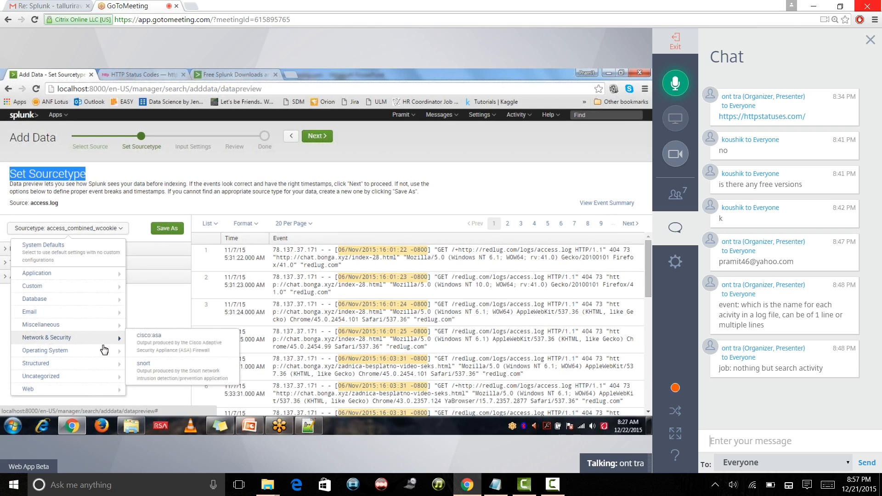
click(92, 230)
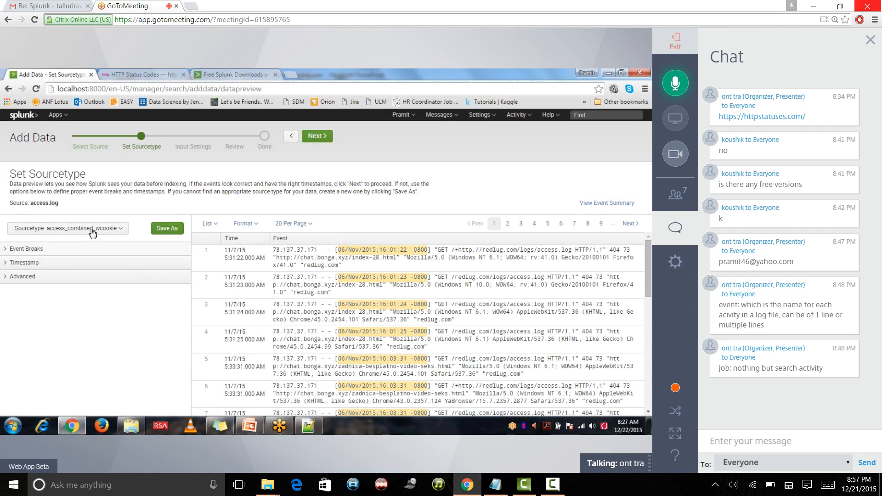
- Check the Miscellaneous and Uncategorized sourcetype categories, then close the sourcetype list
click(92, 230)
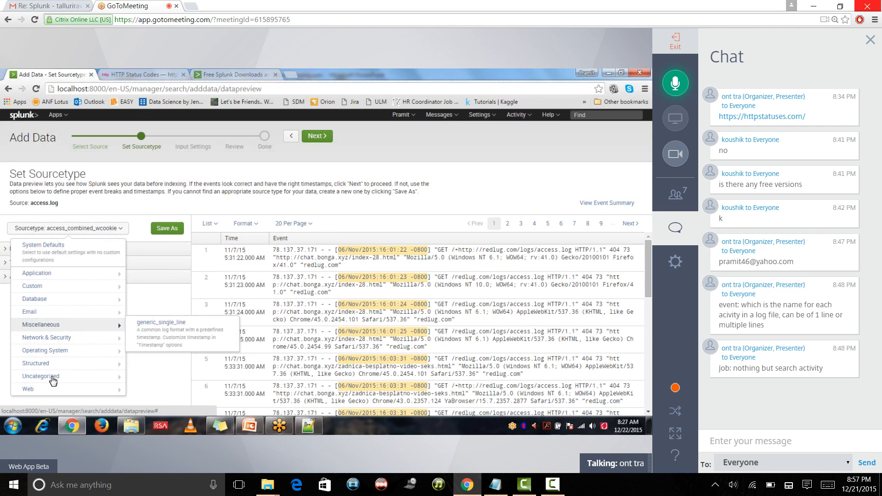
mouse_move(53, 380)
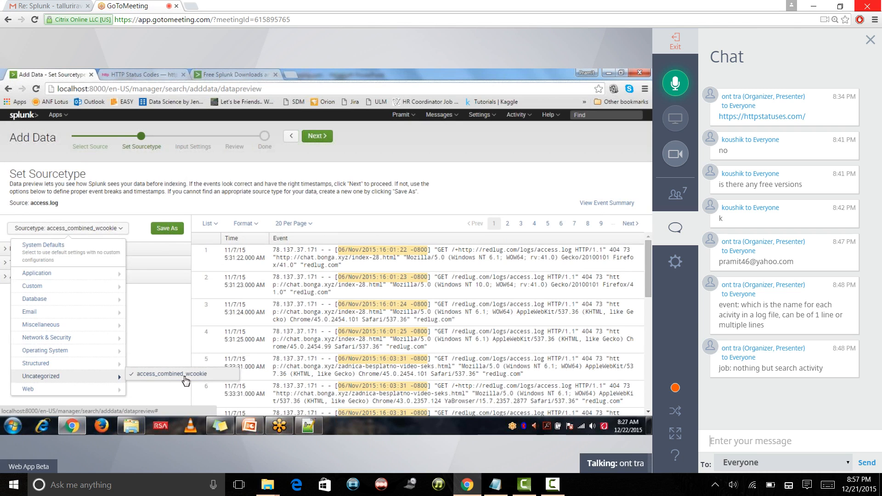
key(XF86MonBrightnessUp)
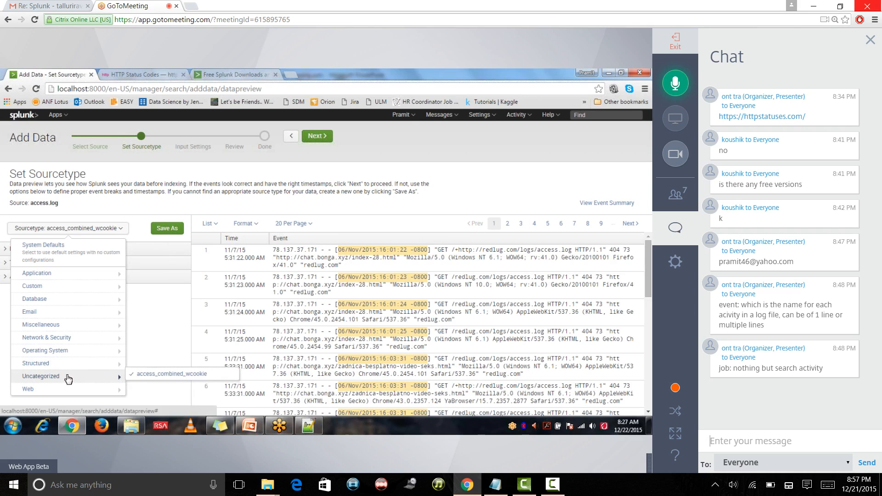
click(163, 322)
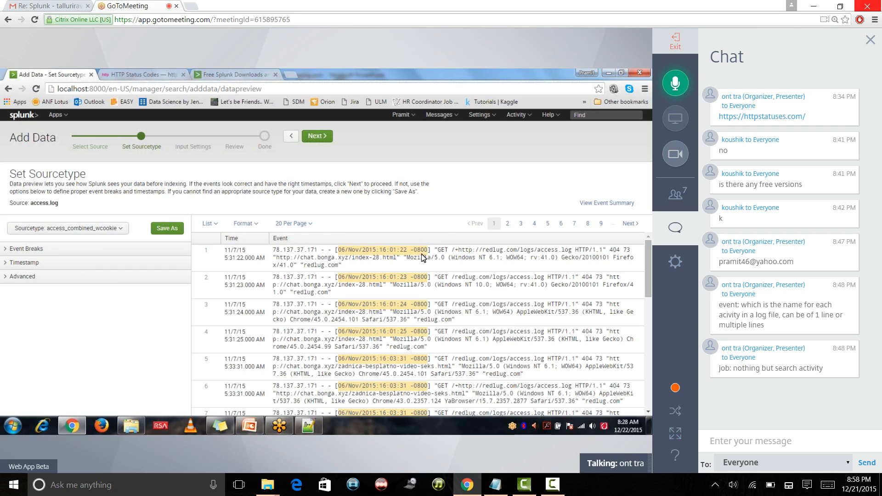
click(103, 232)
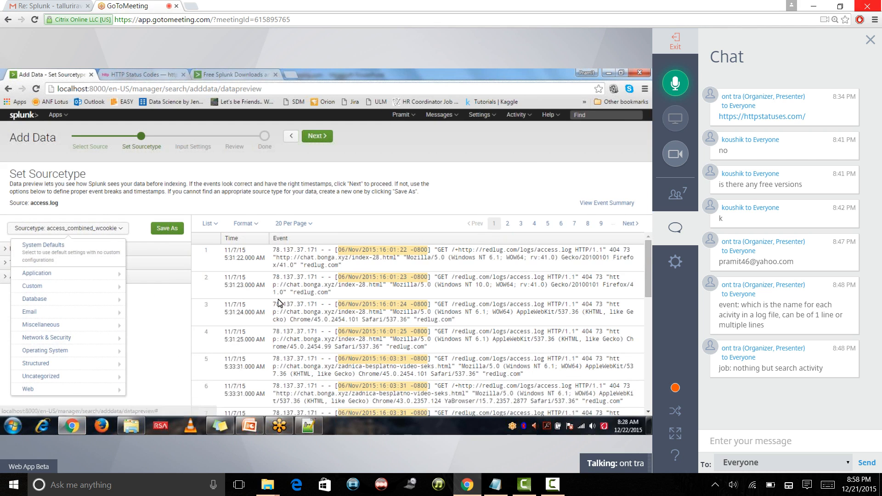
mouse_move(78, 289)
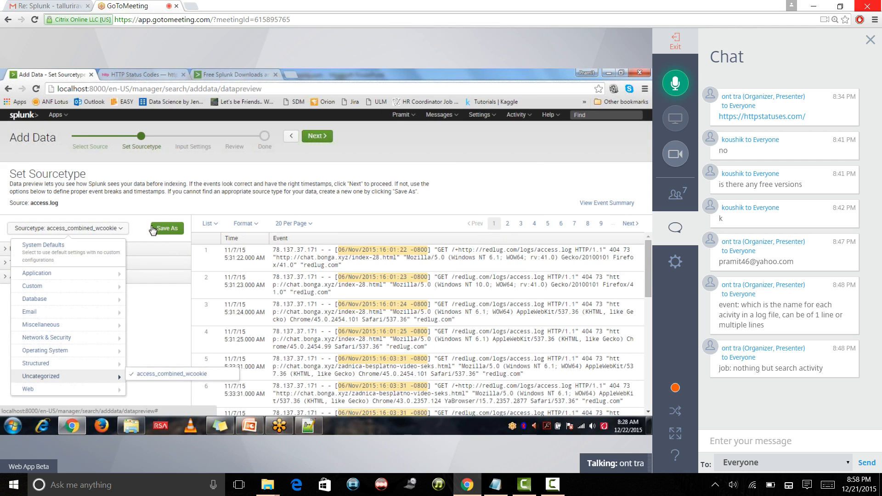
click(37, 227)
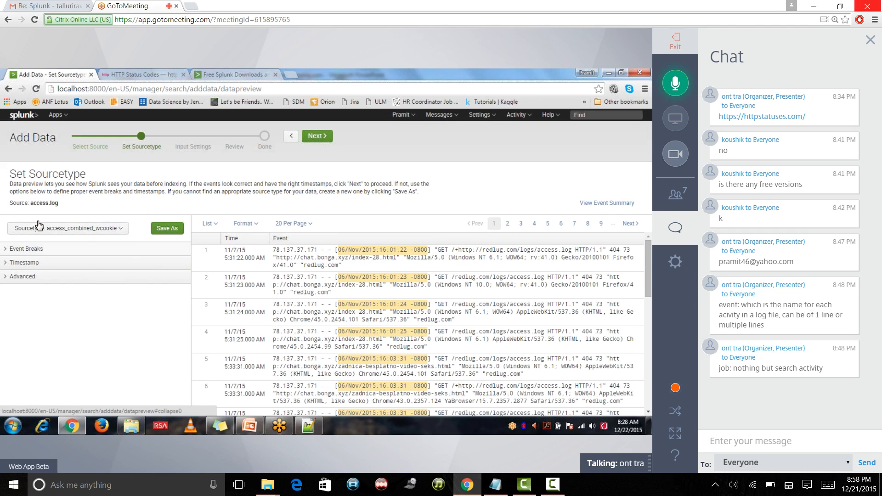
- Expand the Event Breaks and Timestamp settings and look through the available time zones
click(6, 250)
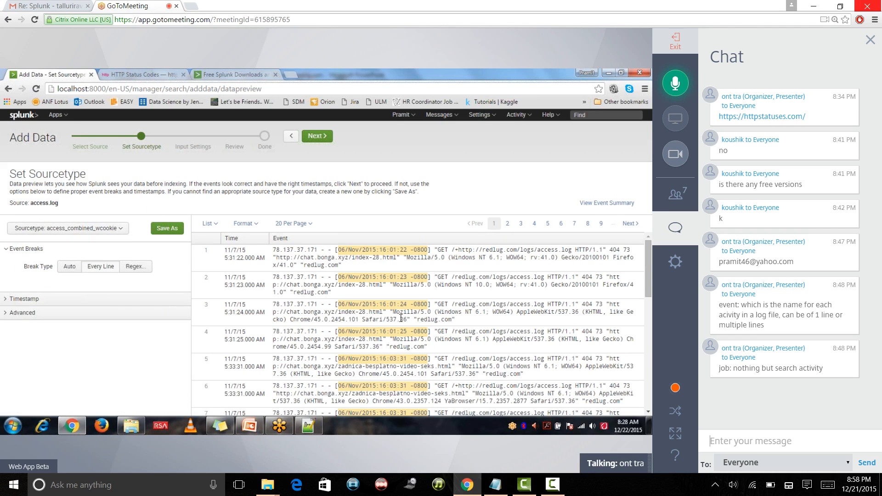
click(95, 270)
click(8, 300)
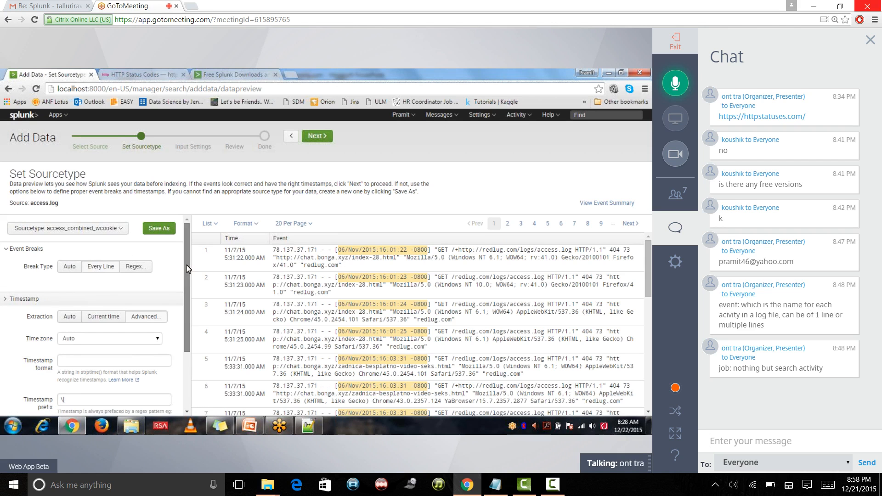
scroll(186, 289, down, 1)
scroll(186, 294, down, 3)
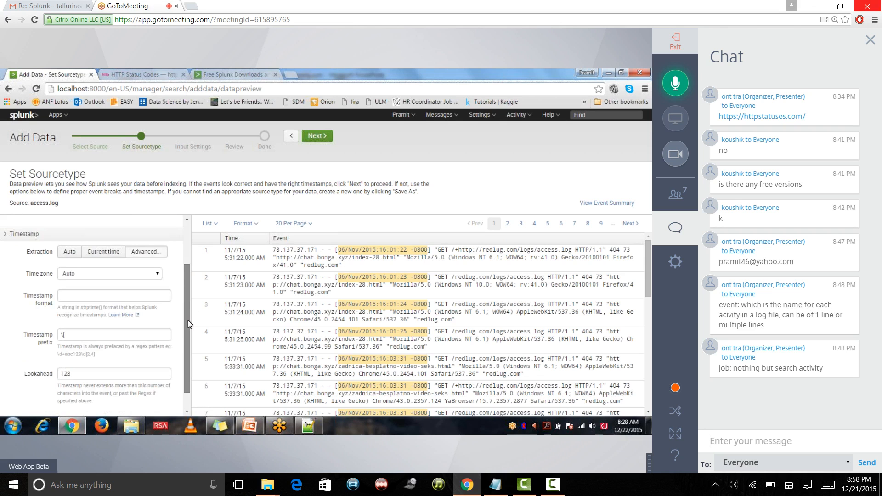
click(77, 281)
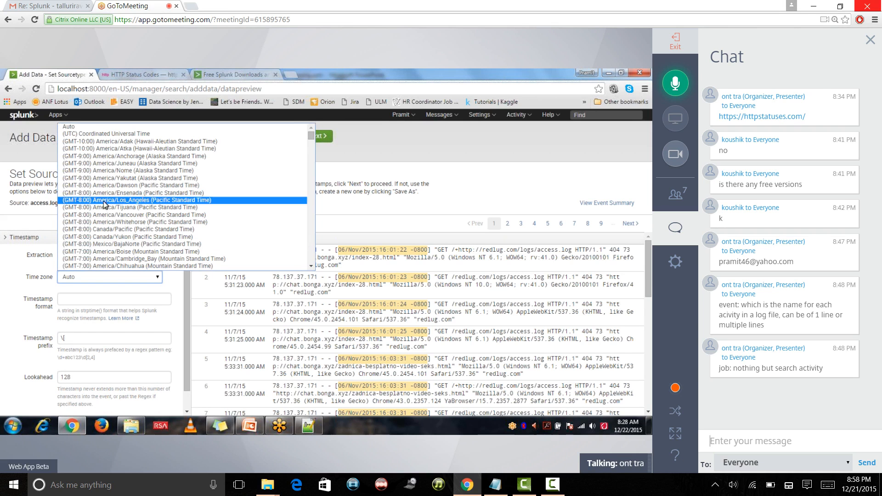
click(17, 313)
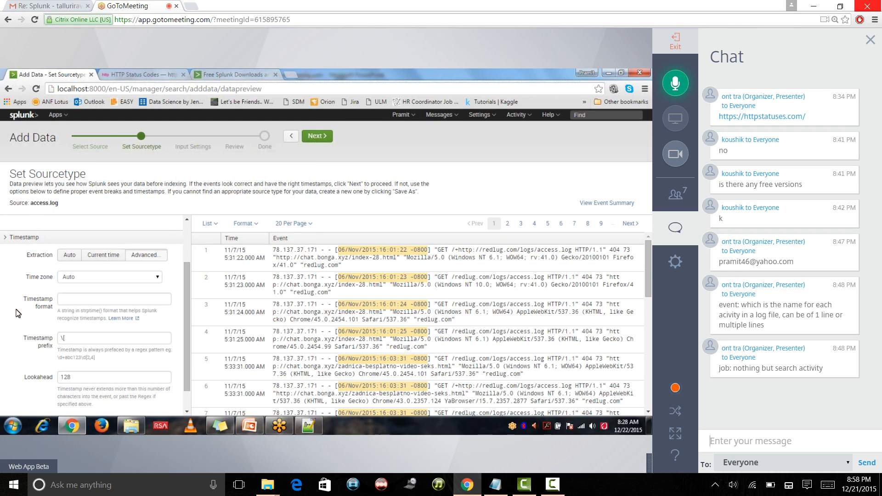
- Examine the Timestamp prefix pattern and the regex hint below it
click(65, 338)
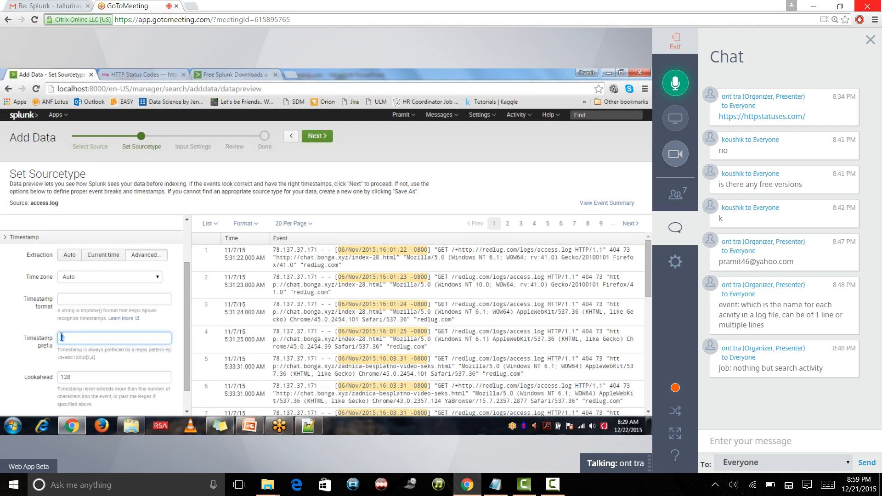
drag(61, 338, 76, 339)
text(\[)
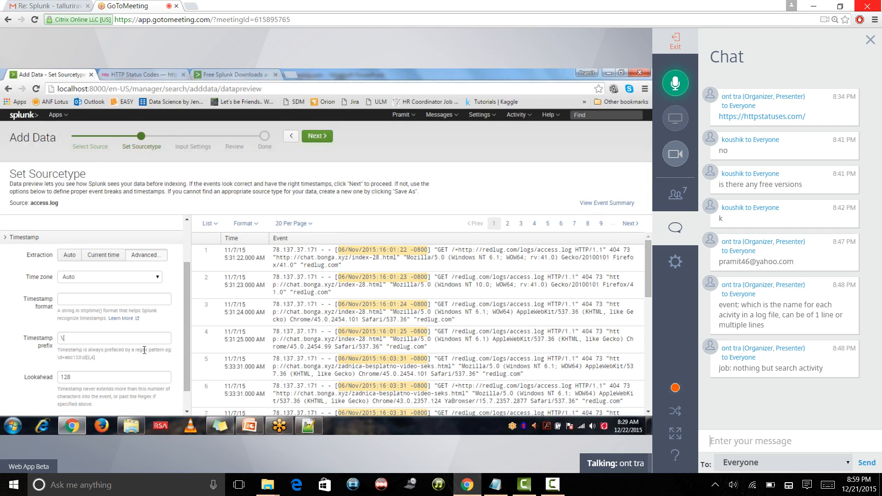
drag(60, 350, 174, 352)
click(174, 352)
double_click(61, 339)
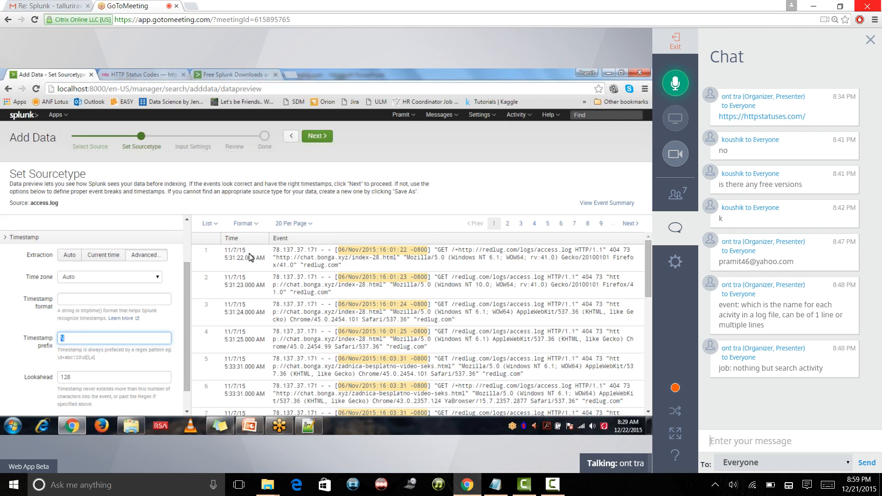
text(\[)
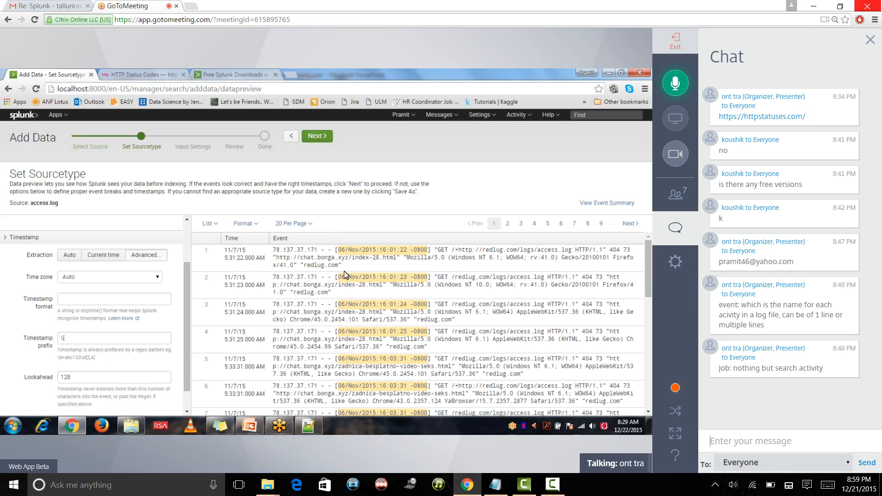
- Compare the Timestamp prefix pattern with the opening bracket before the timestamps in the event preview
drag(65, 338, 56, 338)
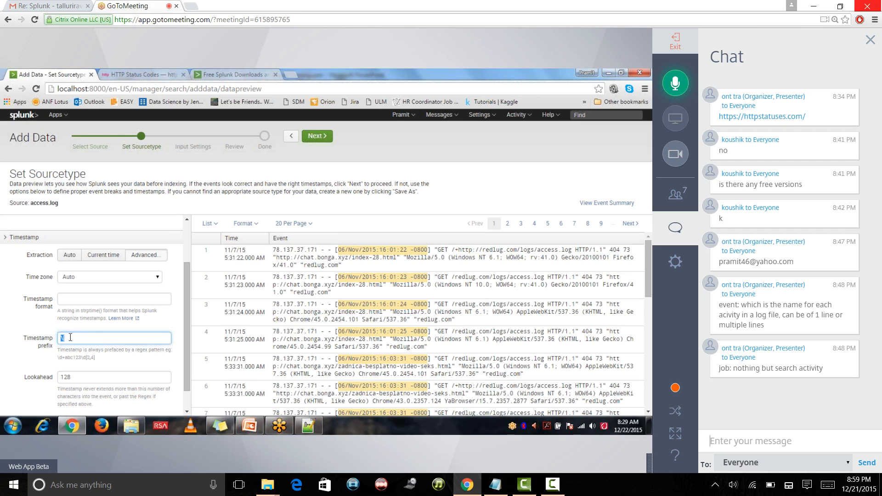
click(70, 337)
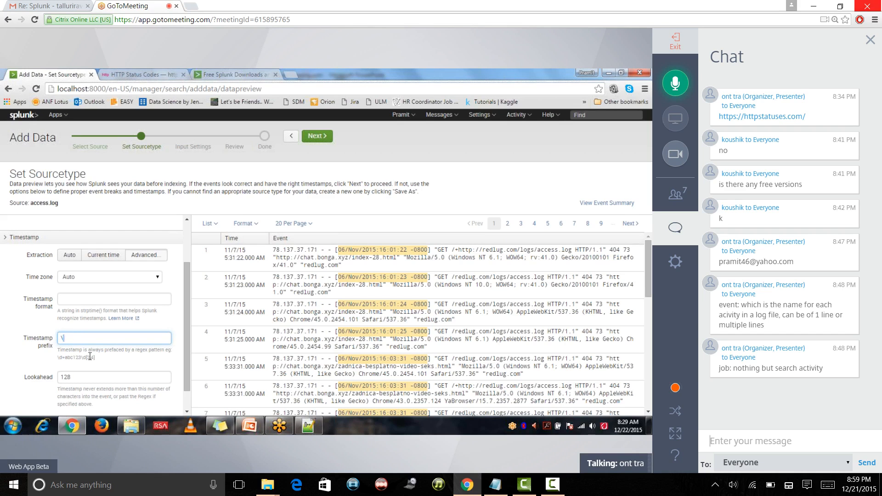
click(376, 279)
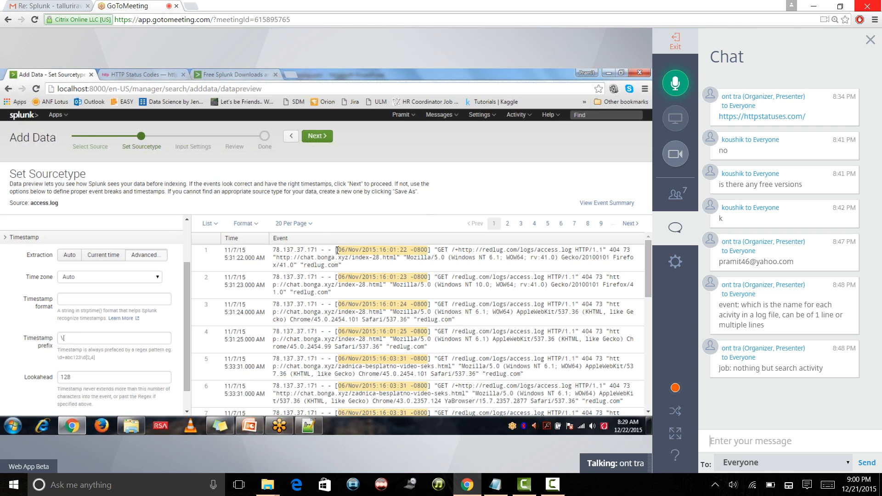
click(70, 339)
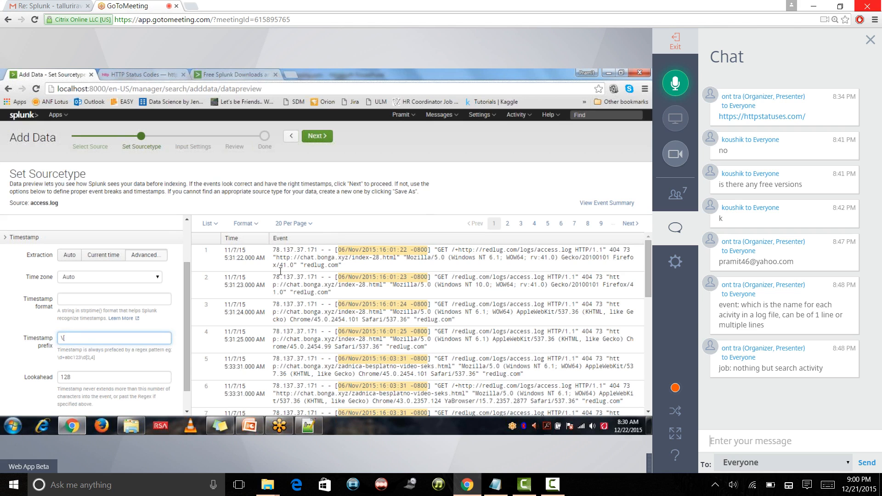
click(337, 252)
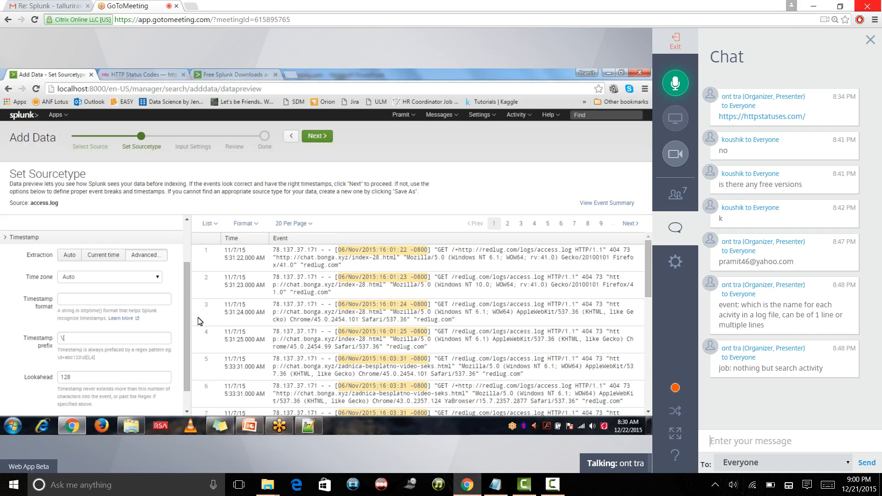
- Examine the Lookahead setting against the timestamp text in the first previewed event
double_click(85, 379)
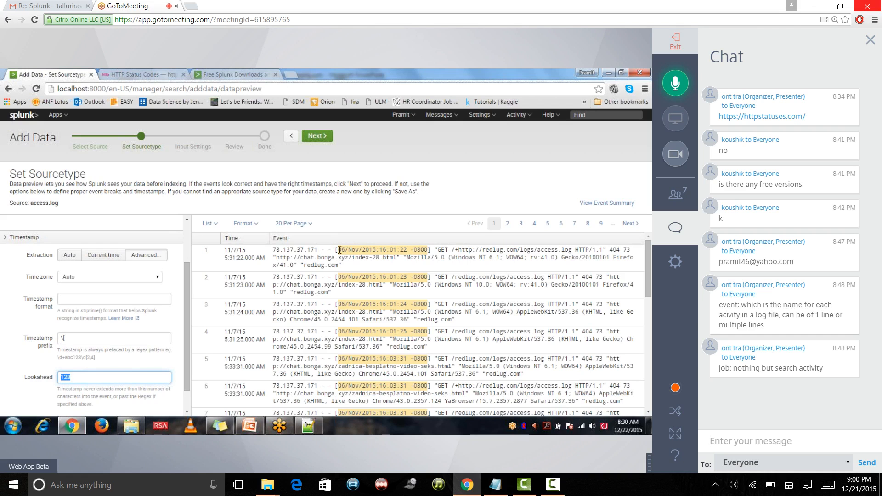
drag(340, 250, 431, 248)
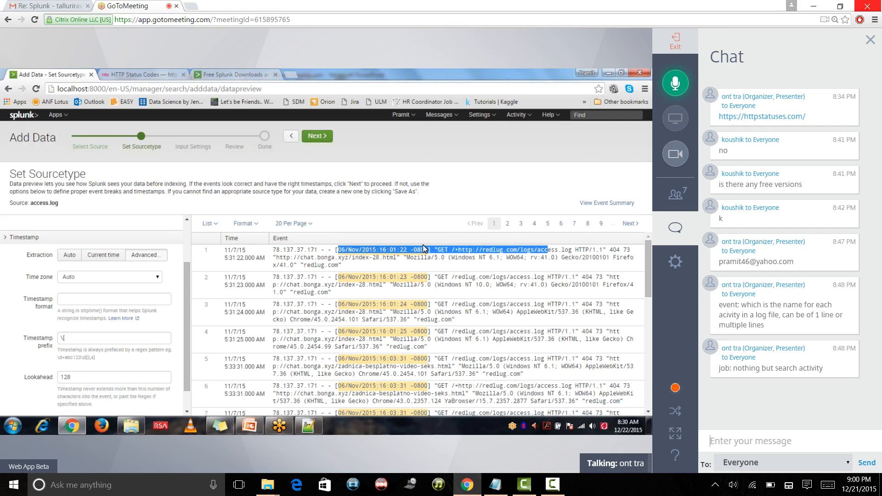
drag(186, 305, 186, 321)
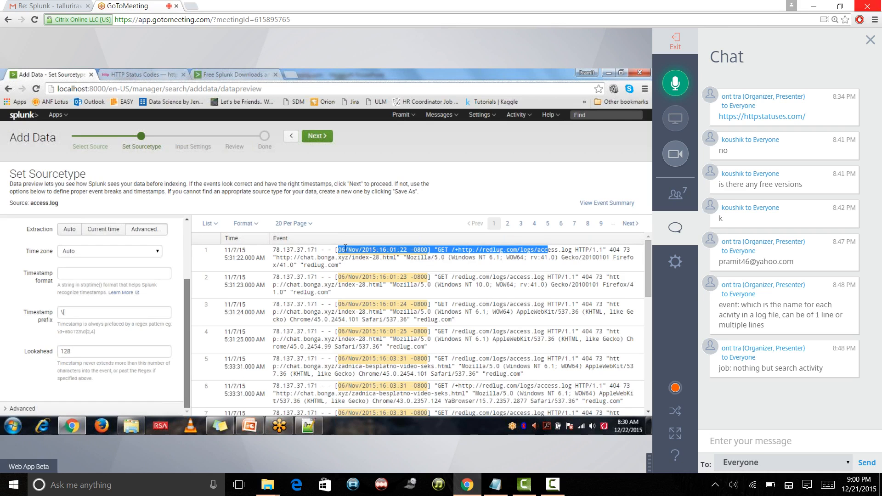
click(404, 209)
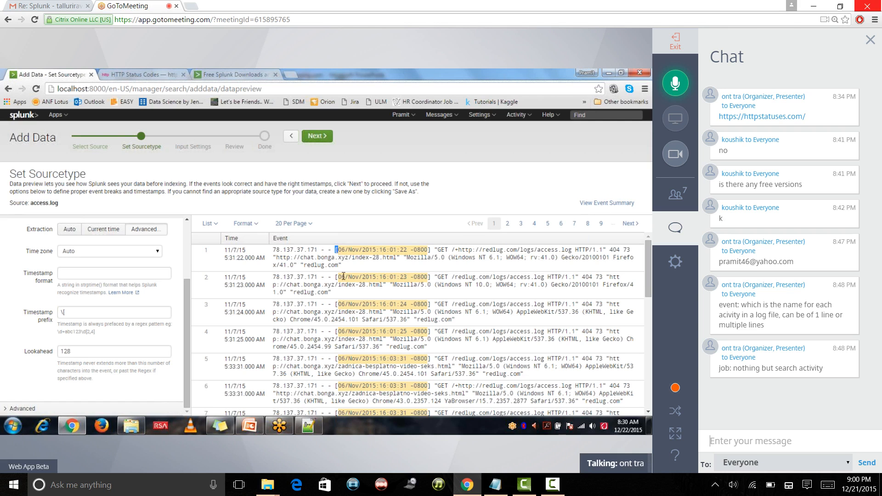
click(74, 352)
double_click(74, 353)
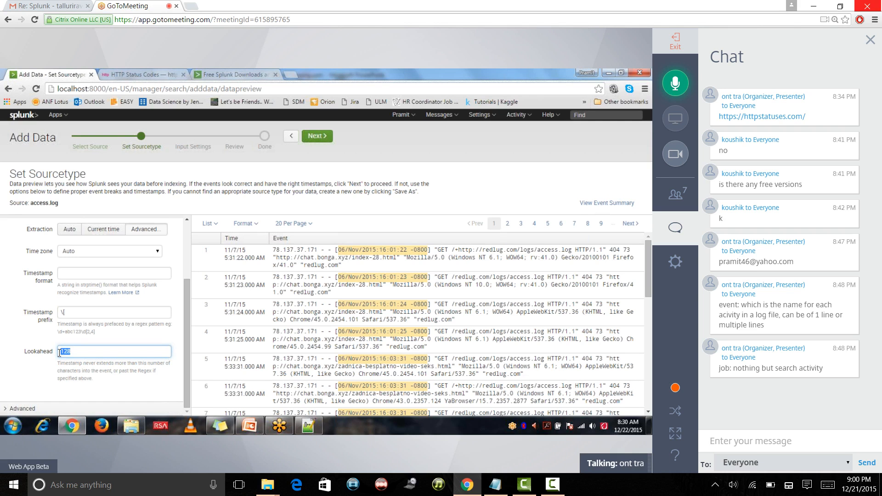
click(83, 353)
drag(76, 352, 56, 351)
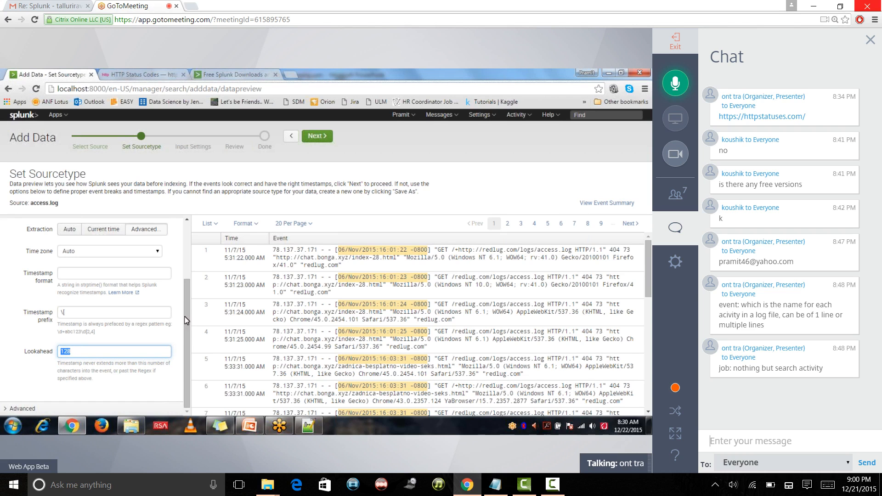
click(337, 250)
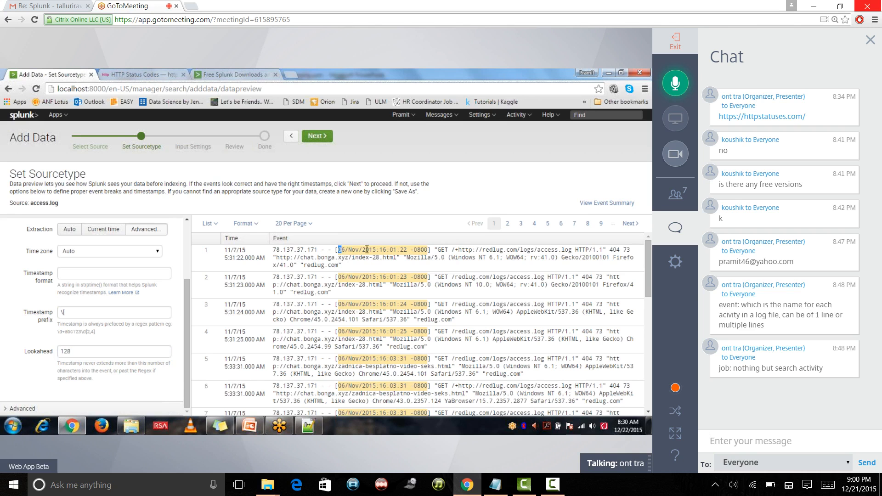
drag(340, 249, 428, 250)
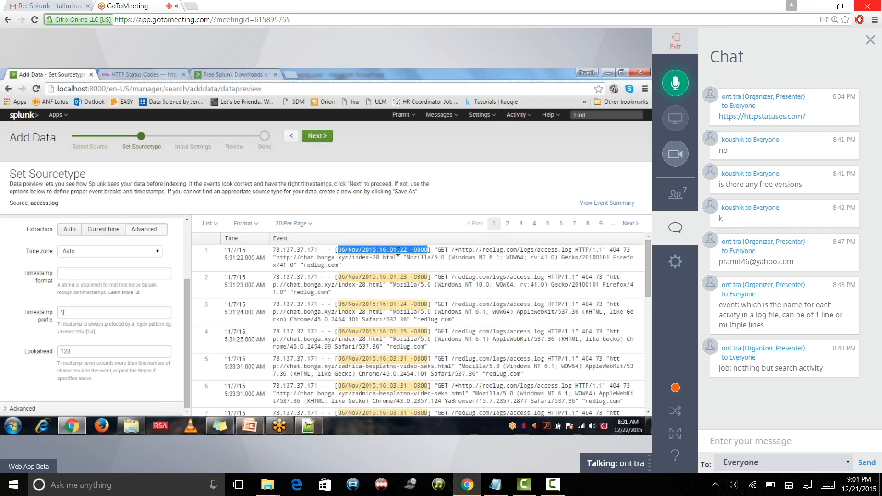
click(444, 251)
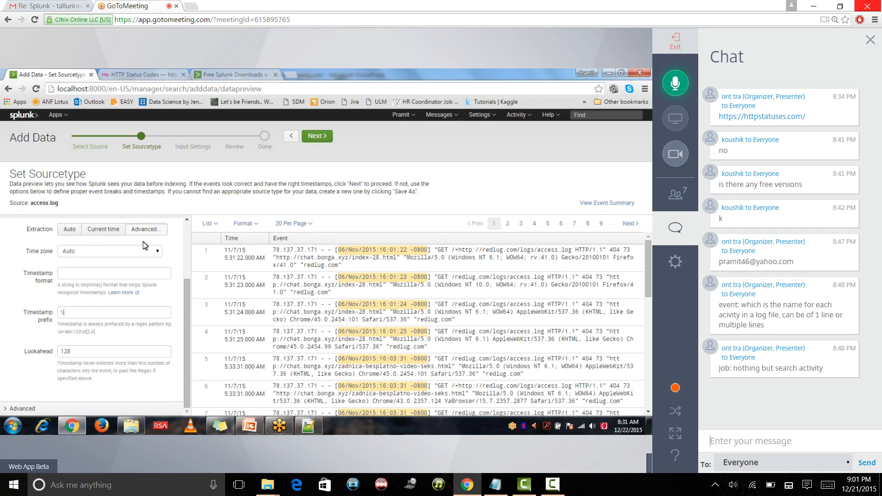
- Set the event break type to Regex and activate its empty Pattern field
drag(188, 297, 193, 211)
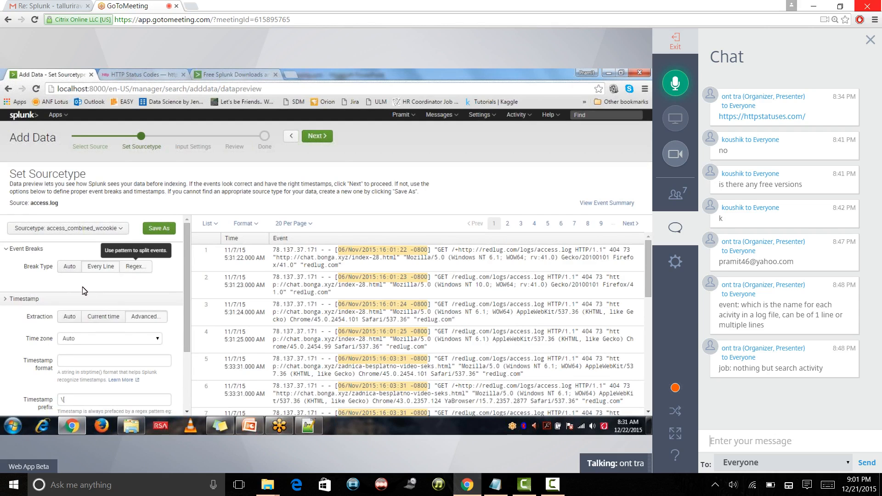
click(135, 266)
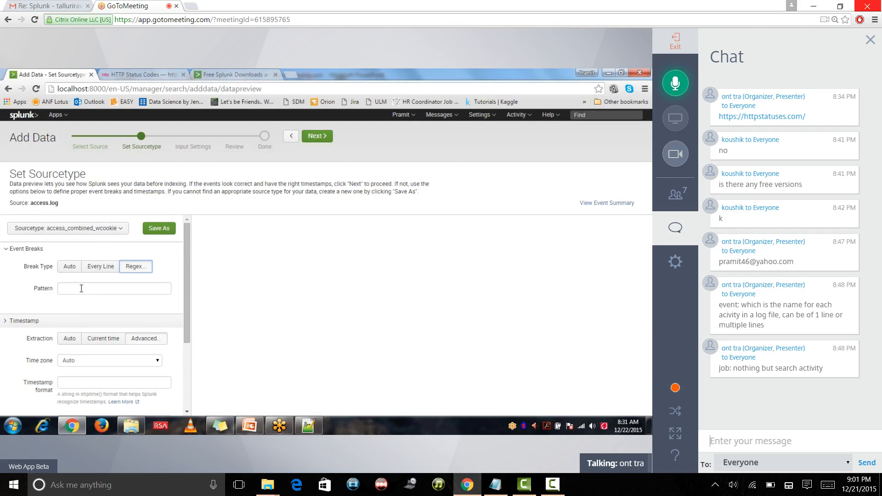
key(Tab)
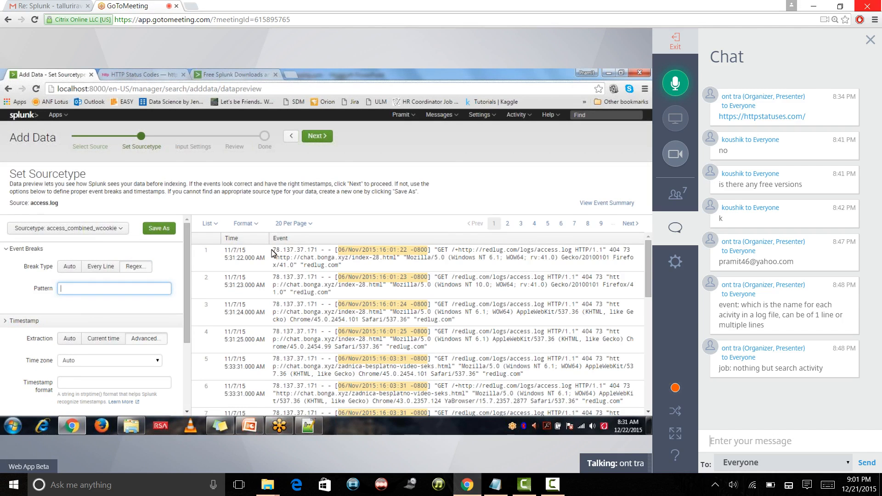
- Compare the IP address that opens the first previewed event with the event break Pattern field
drag(272, 251, 321, 252)
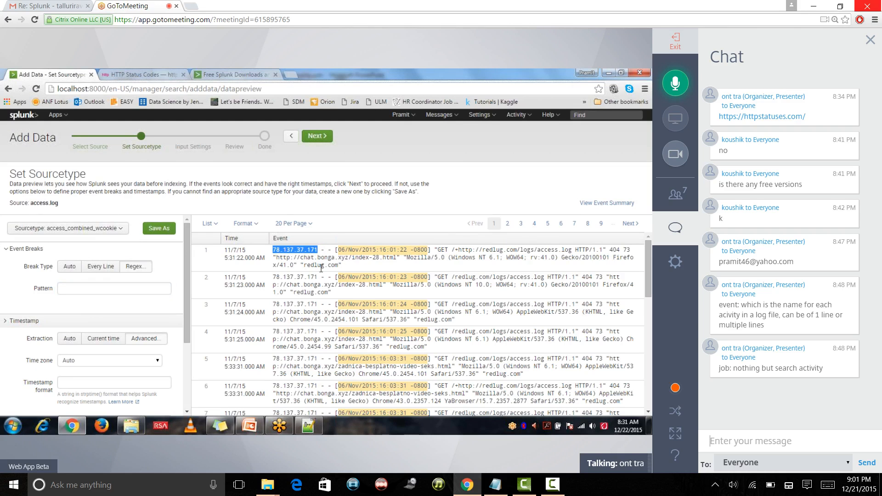
click(346, 264)
click(109, 286)
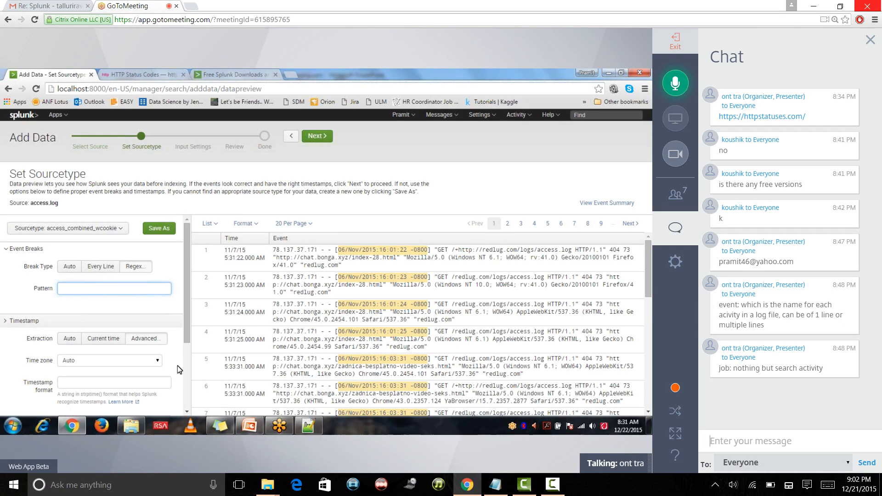
- Expand the Advanced sourcetype settings and examine the NO_BINARY_CHECK setting and its value
click(186, 380)
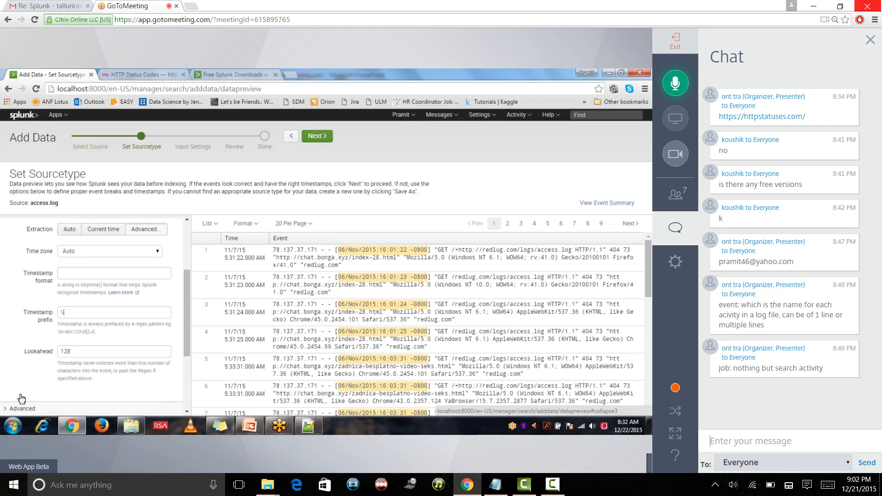
drag(187, 309, 187, 367)
double_click(64, 341)
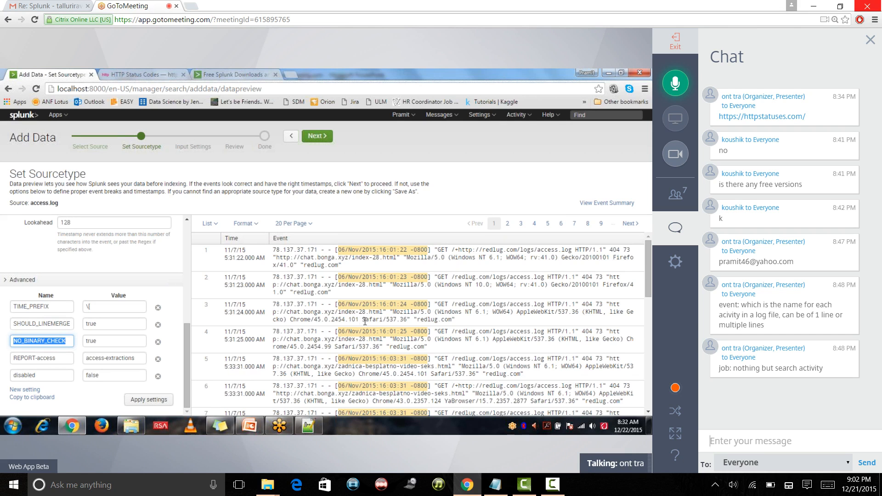
drag(100, 341, 70, 342)
click(21, 343)
scroll(170, 269, up, 10)
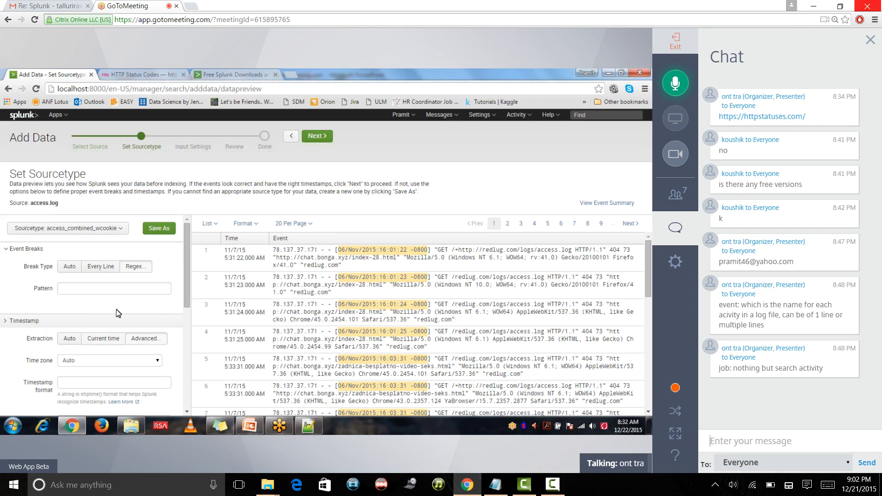
- Look through the available sourcetype categories, including Uncategorized, without choosing another sourcetype
click(119, 228)
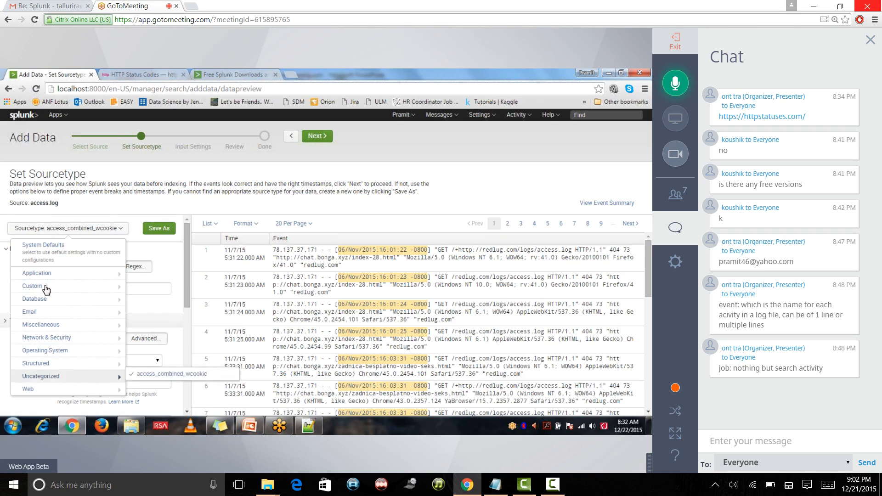
mouse_move(45, 308)
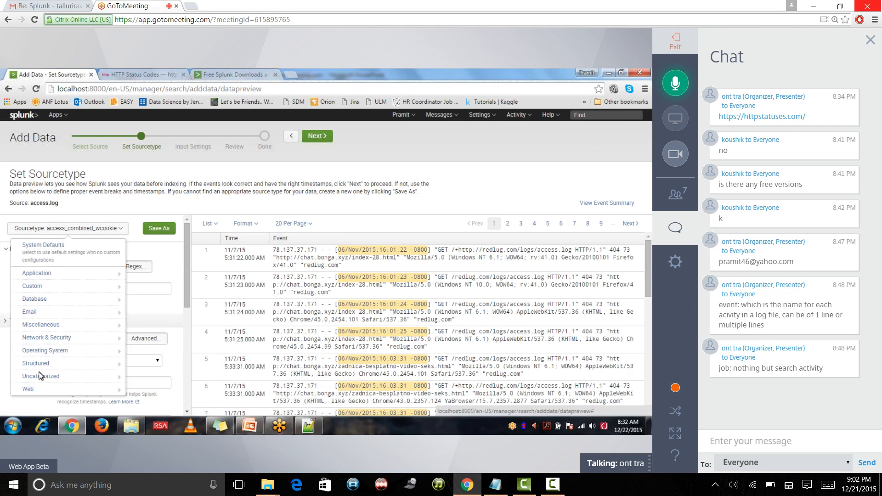
click(165, 215)
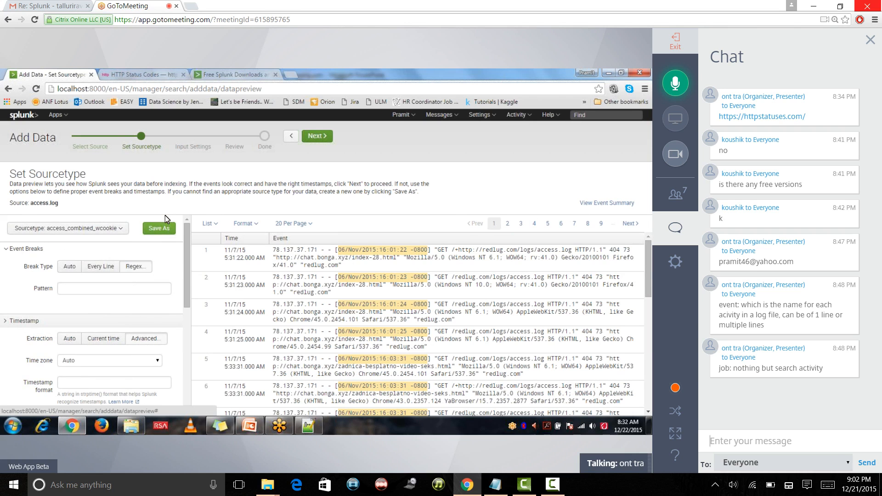
click(166, 220)
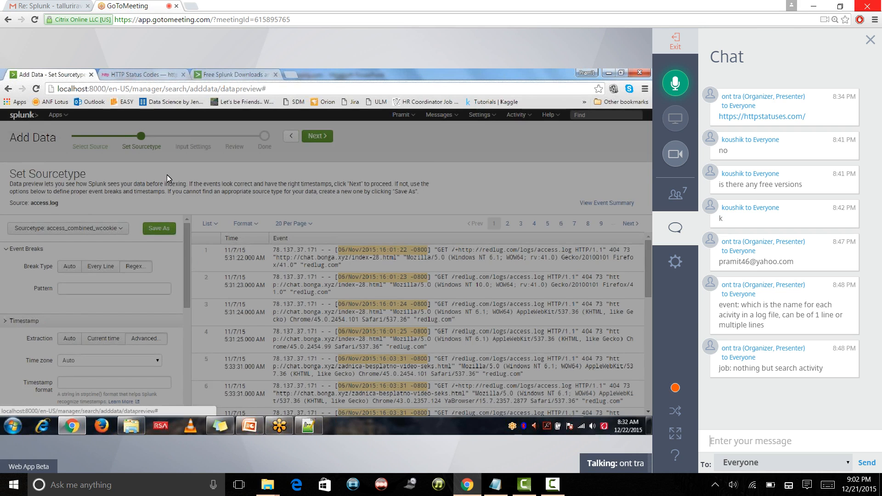
text(access)
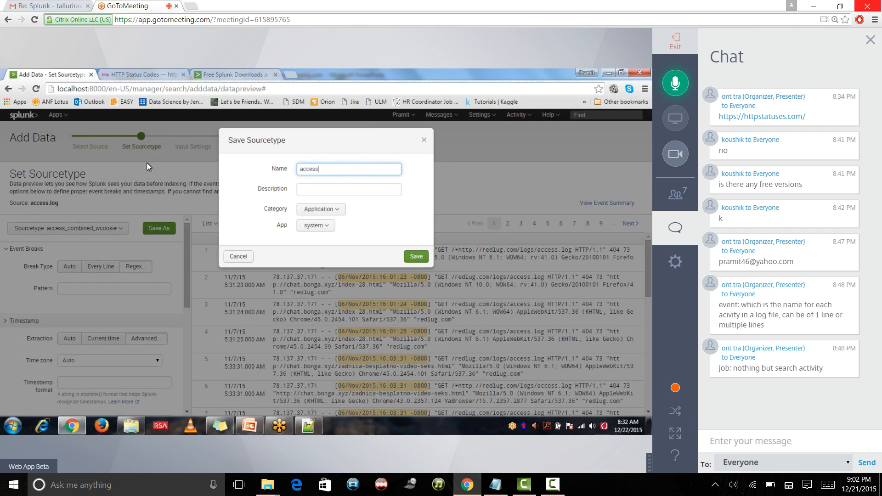
click(336, 212)
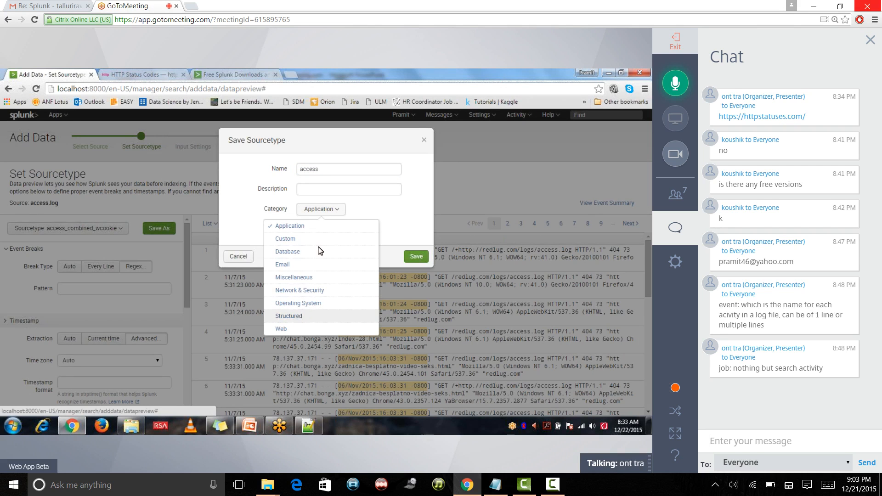
click(290, 317)
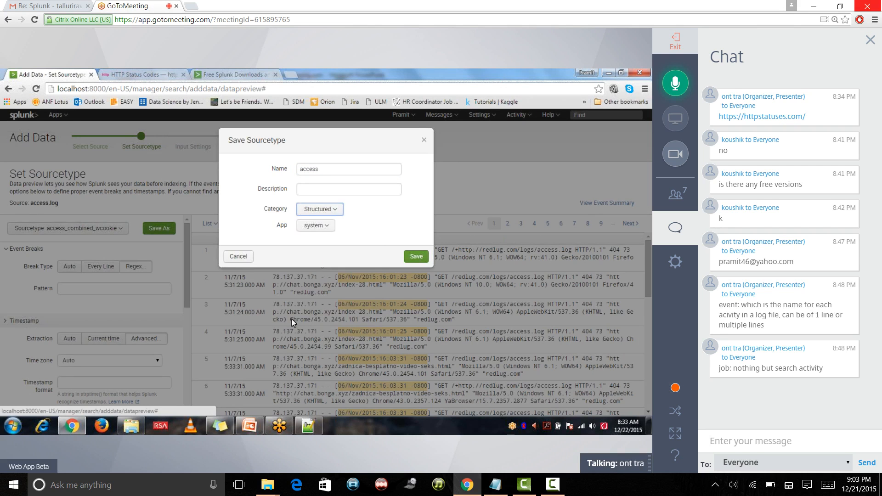
click(330, 226)
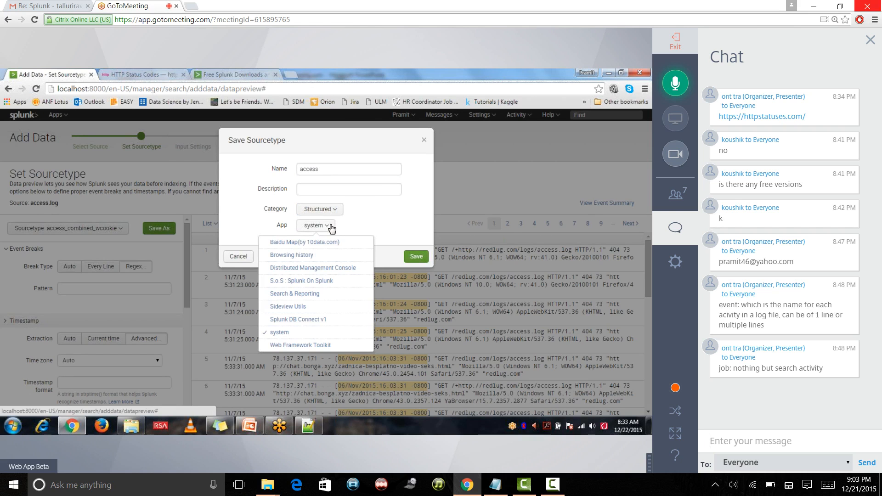
click(355, 206)
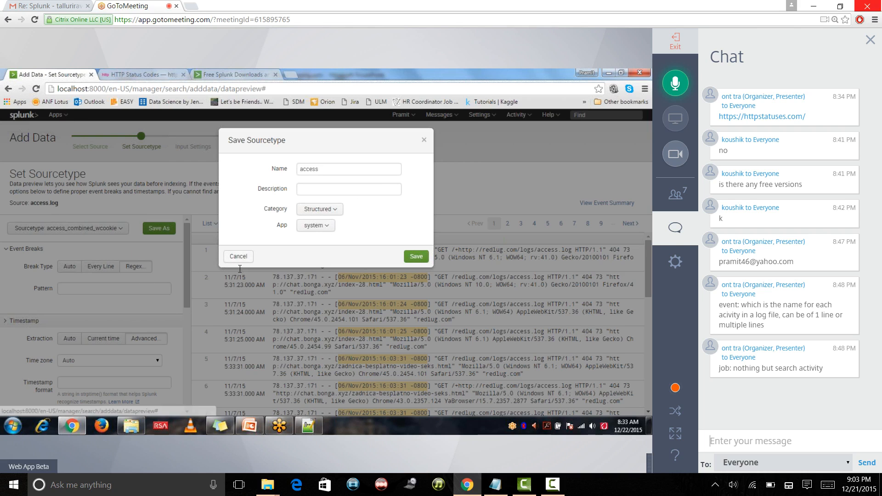
double_click(328, 172)
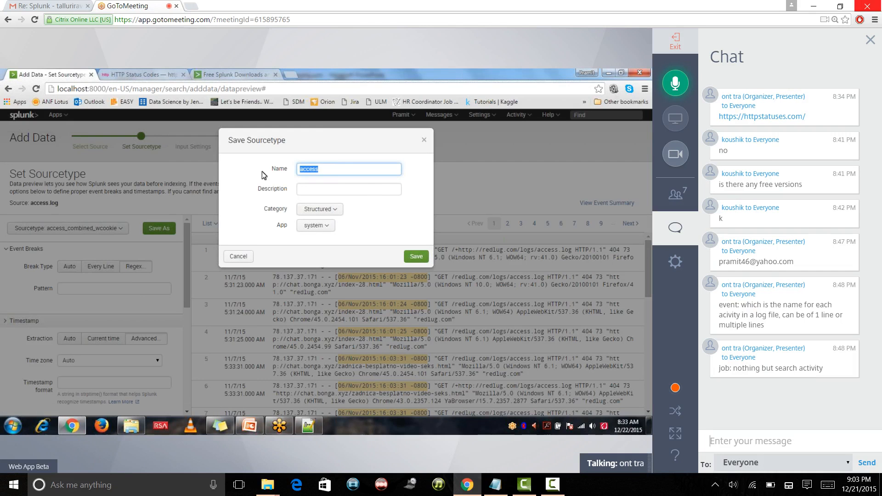
click(337, 167)
double_click(321, 168)
click(238, 257)
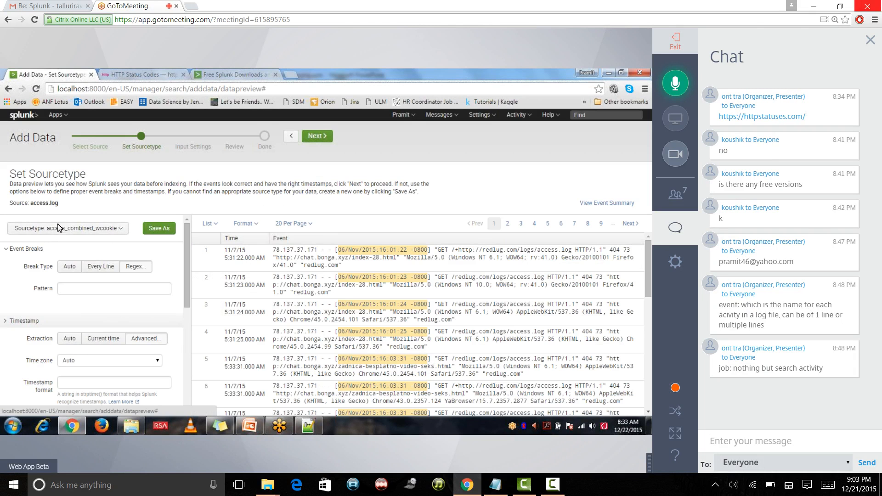
- Keep the current sourcetype, advance to the Input Settings stage and examine the Host section
click(321, 136)
click(357, 202)
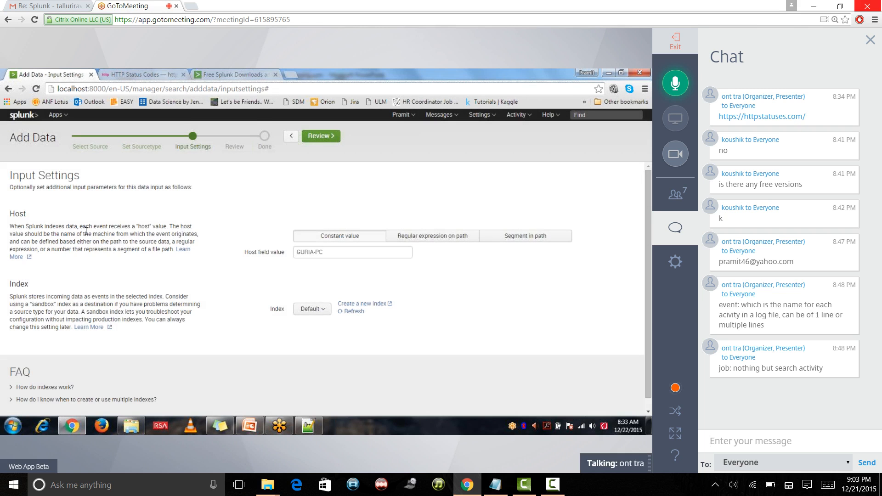
drag(26, 214, 2, 211)
click(104, 210)
- Examine the Host field value setting and the constant host name entered for it
drag(327, 253, 296, 256)
click(331, 252)
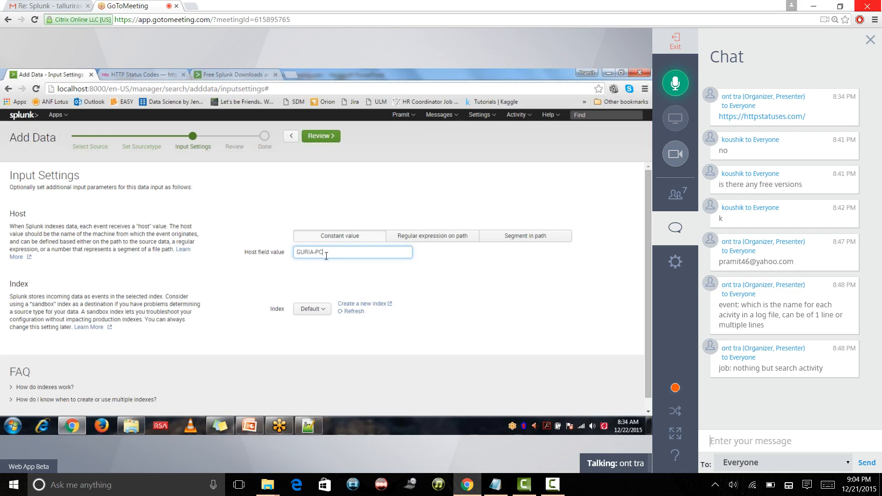
drag(326, 253, 279, 259)
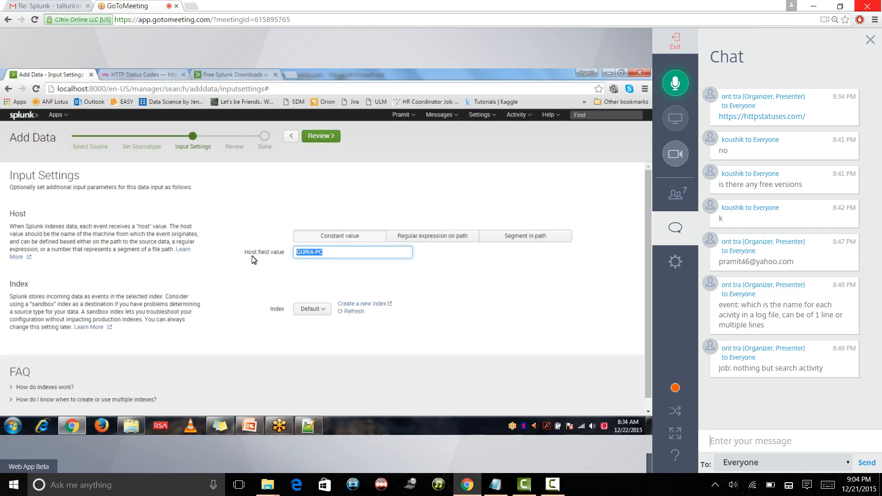
drag(244, 254, 283, 256)
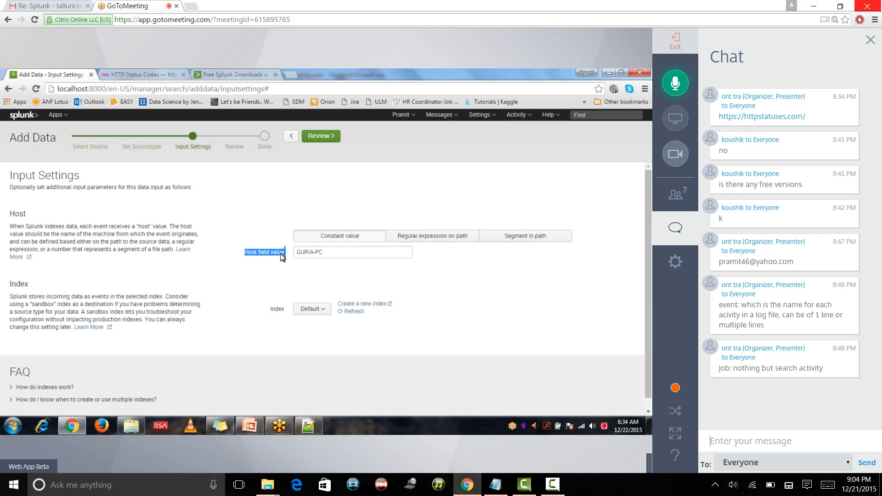
click(275, 238)
triple_click(251, 255)
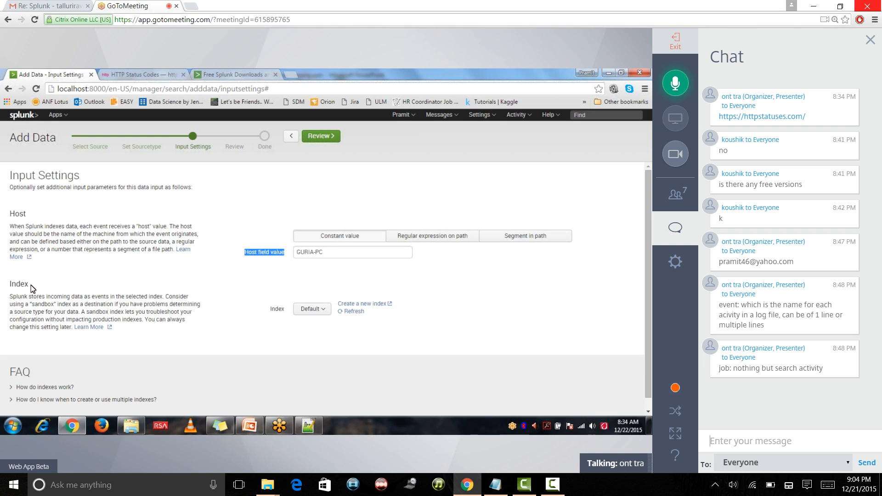
- Examine the Index section of the input settings
drag(36, 289, 3, 284)
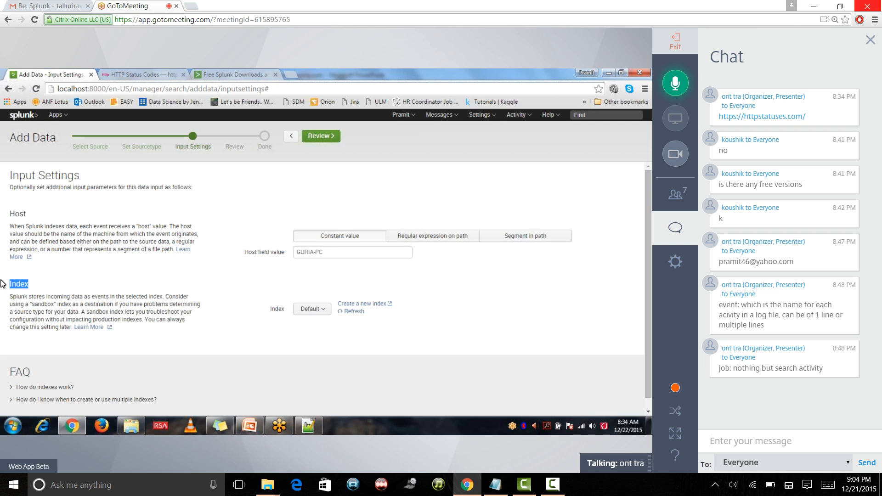